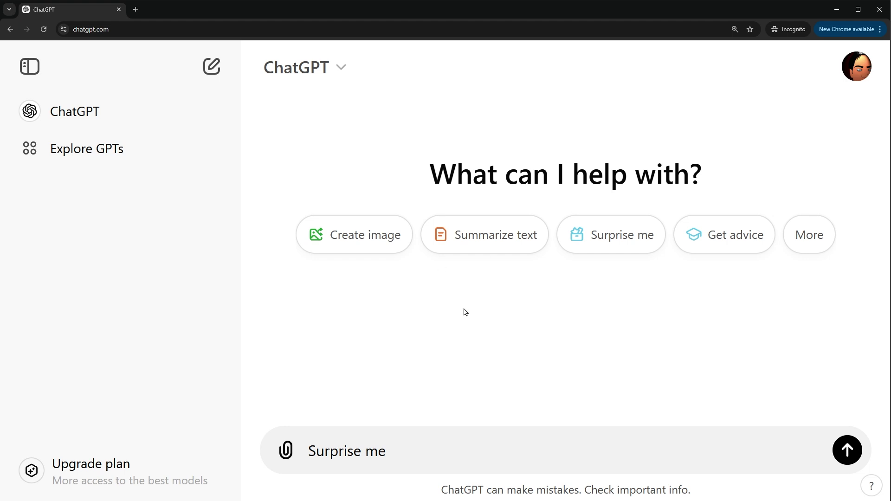
- Ask ChatGPT for two healthy lunch ideas
left_click(304, 28)
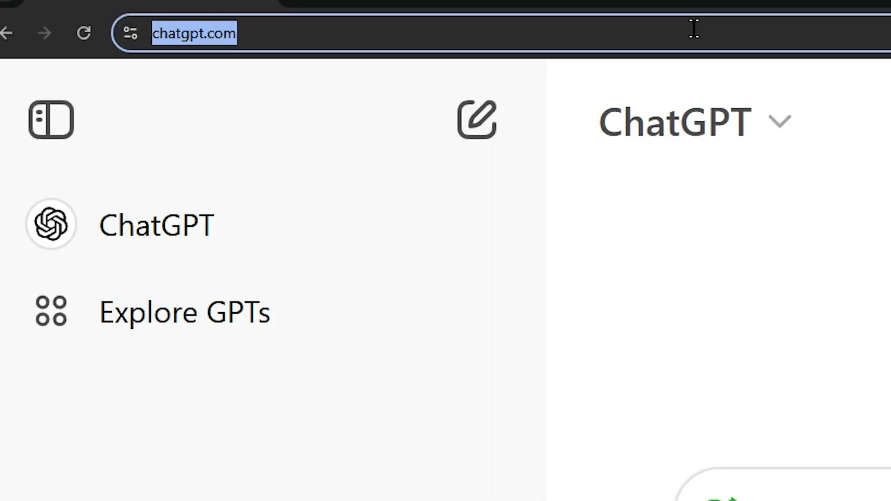
left_click(445, 454)
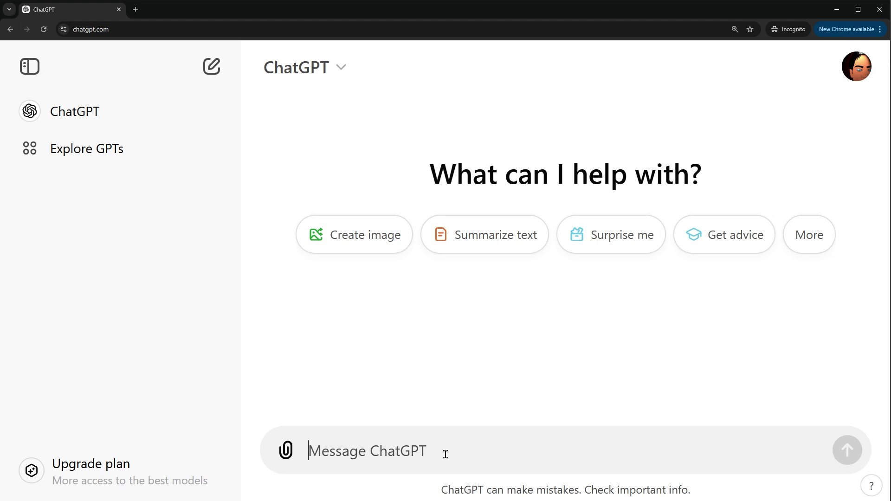
type("give me 2 ideas of a healthy lunch")
key("Return")
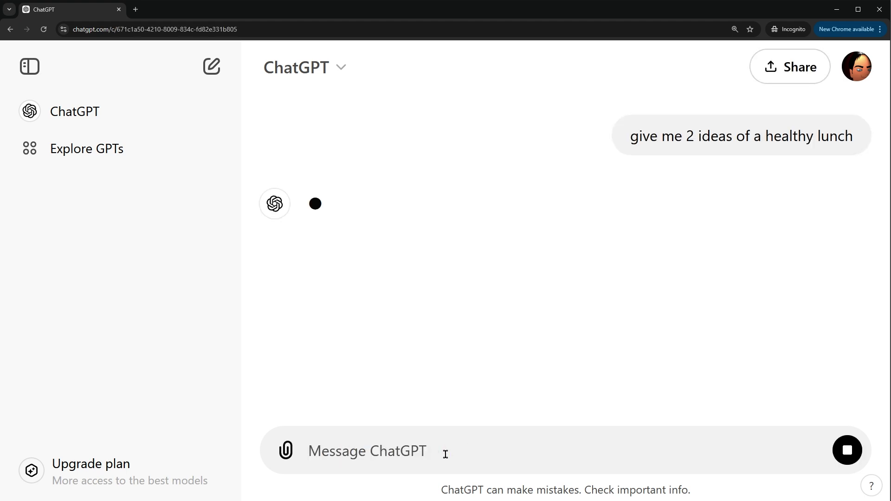
scroll(557, 348, "down", 5)
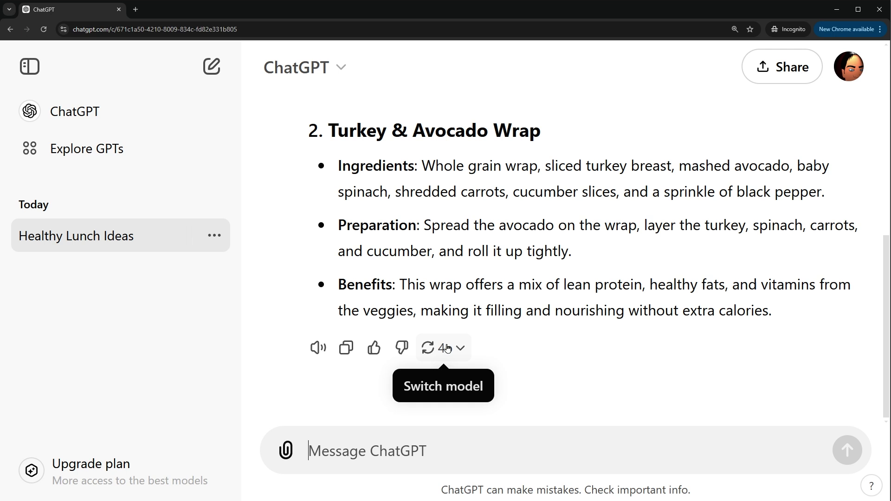
- Regenerate the answer with GPT-4o, getting a quinoa chickpea salad bowl and turkey veggie wrap
left_click(460, 348)
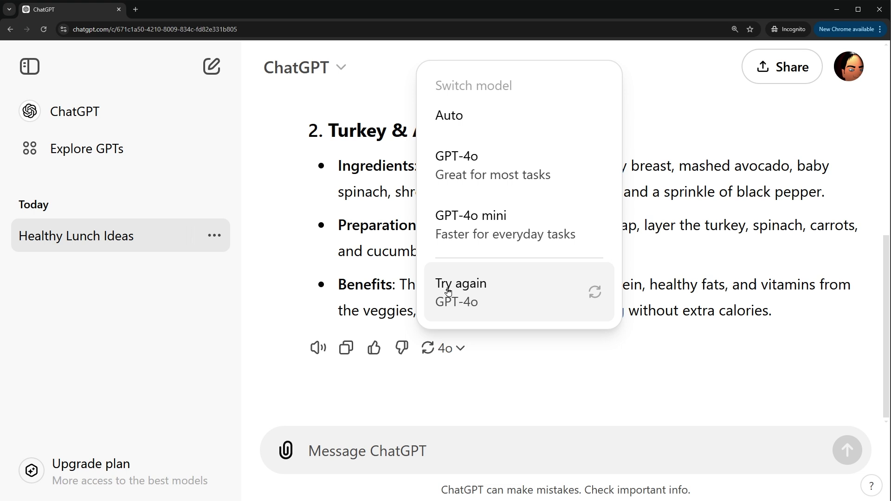
left_click(538, 172)
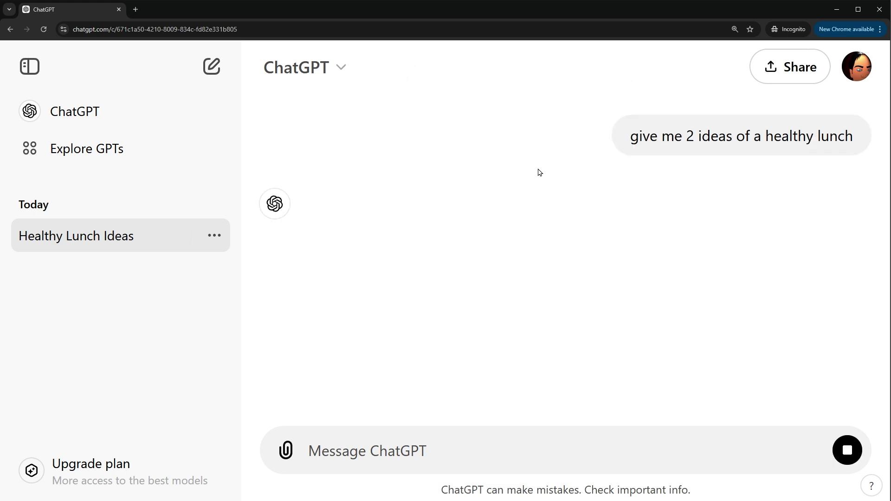
key("ctrl+minus")
key("ctrl+minus")
key("ctrl+minus")
key("ctrl+minus")
key("ctrl+minus")
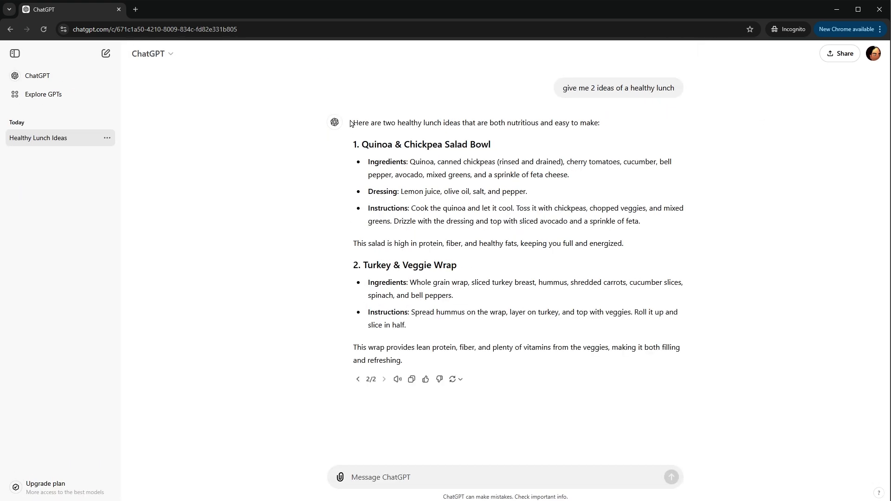
left_click_drag(353, 122, 597, 343)
left_click(302, 304)
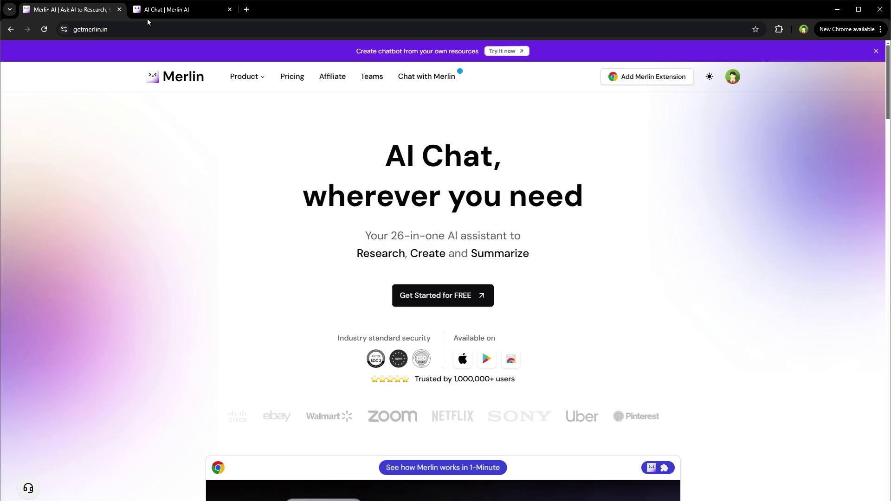
- Select GPT 4o as the chat model on the Merlin AI page
left_click(149, 11)
left_click(489, 21)
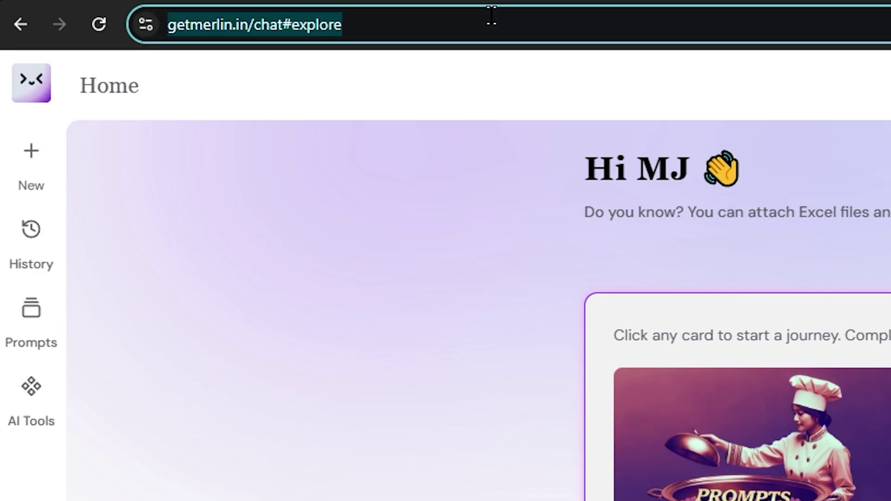
left_click(480, 327)
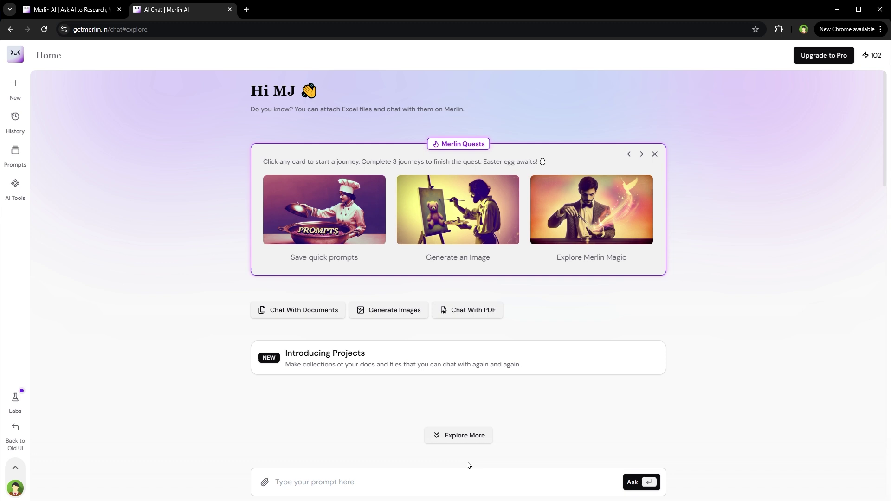
left_click(485, 480)
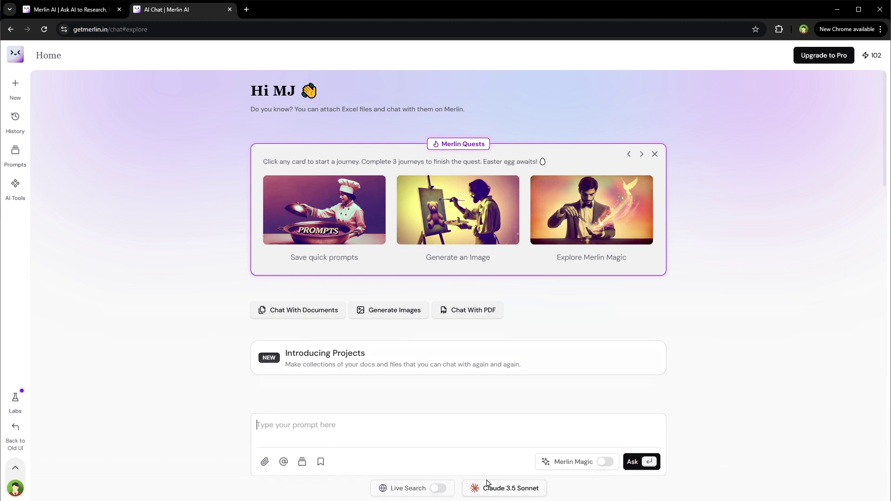
left_click(509, 489)
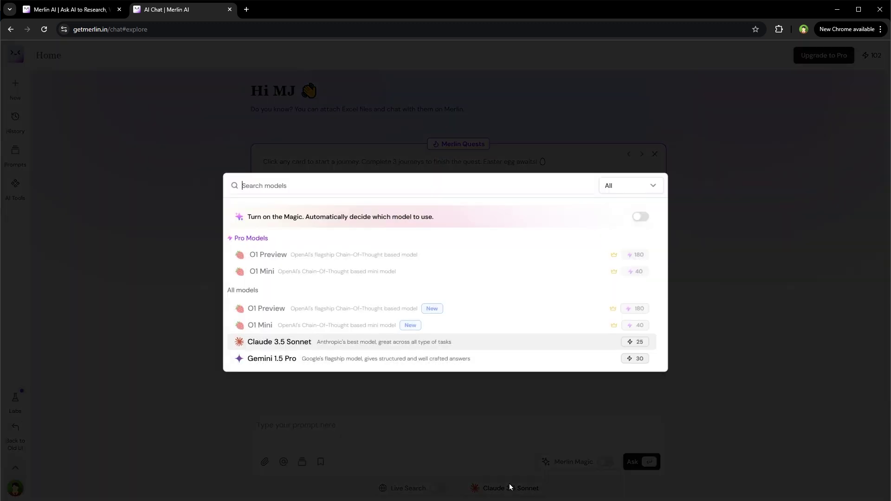
scroll(514, 302, "down", 2)
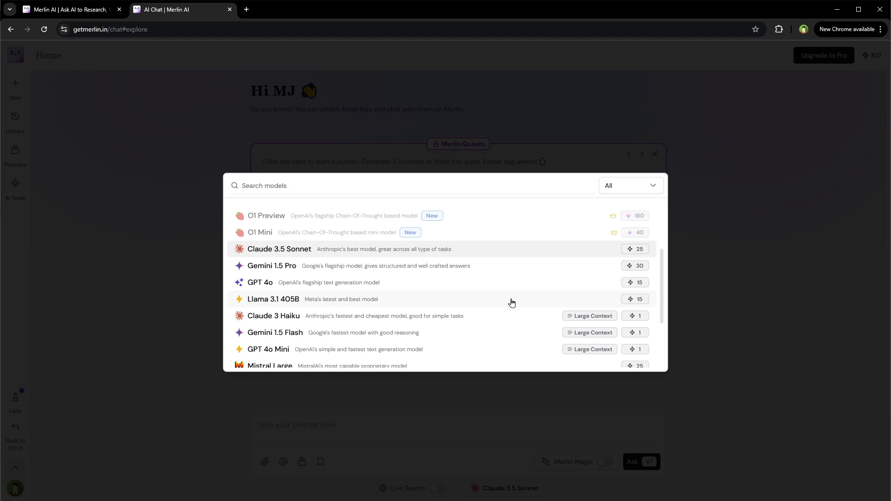
left_click(352, 285)
type("give me vacation ideas")
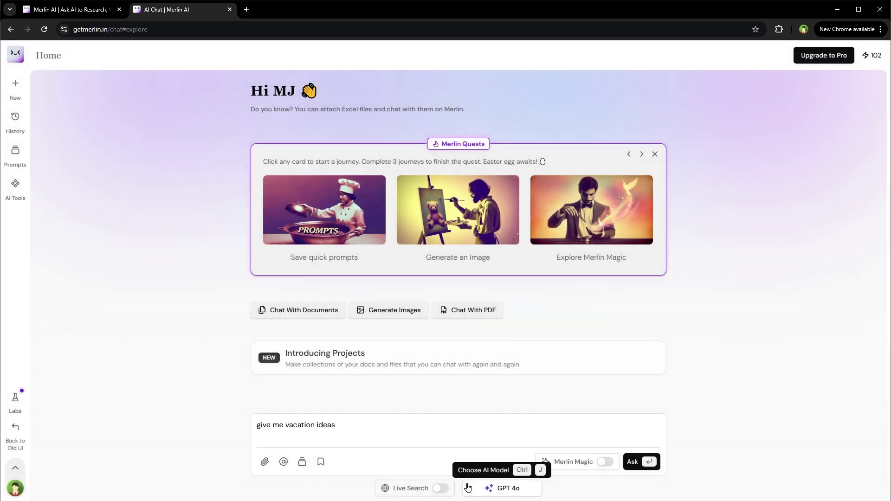
- Send the vacation ideas prompt, then reopen Merlin's model list
key("Return")
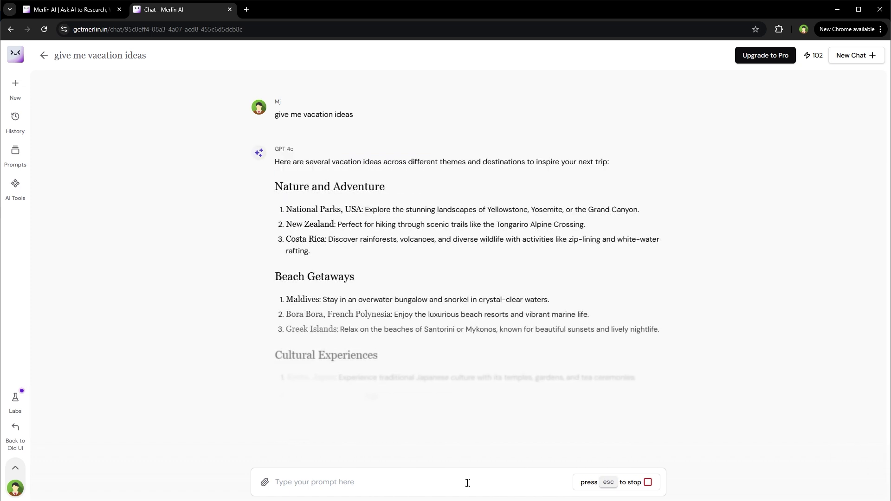
scroll(718, 339, "down", 5)
scroll(726, 335, "down", 2)
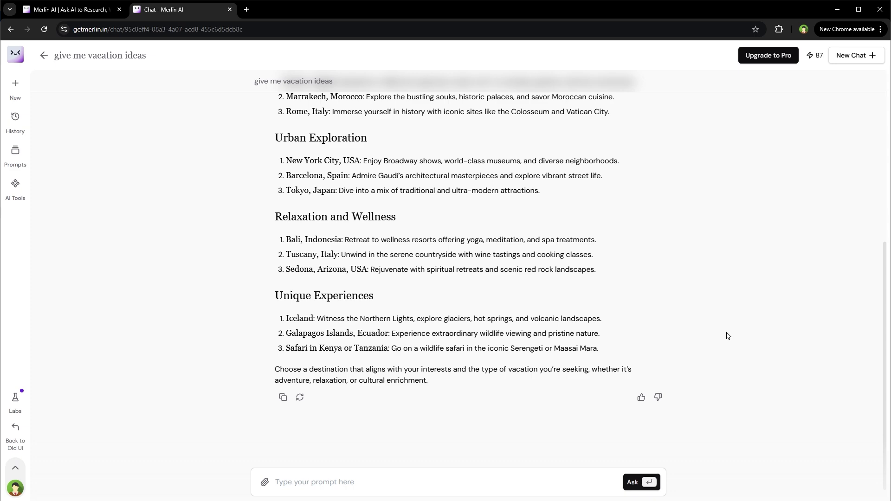
scroll(234, 334, "up", 7)
left_click(481, 484)
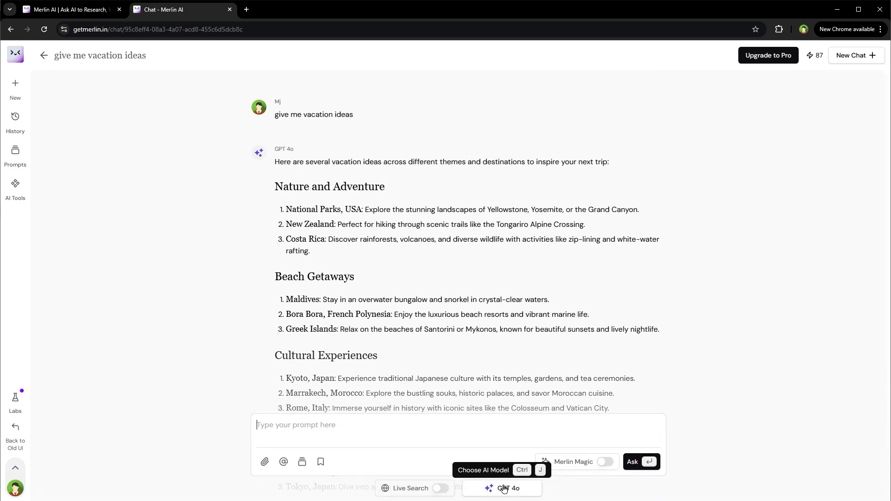
left_click(504, 488)
scroll(531, 285, "down", 5)
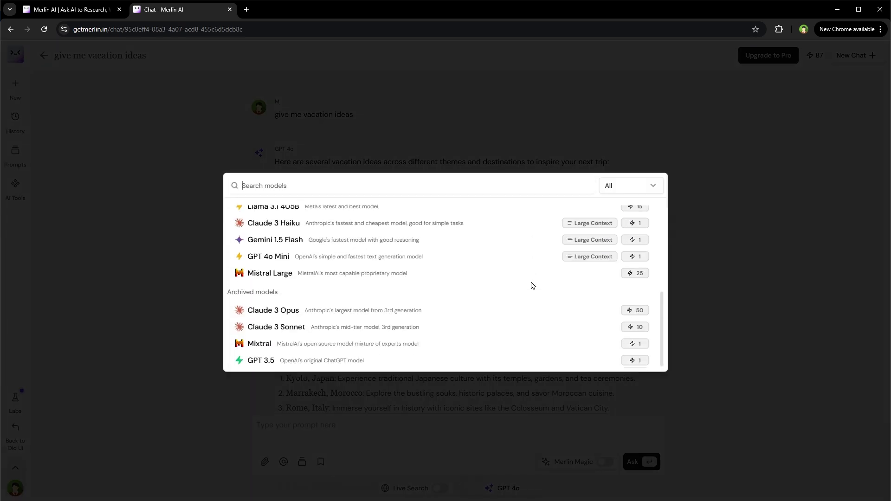
scroll(530, 285, "up", 2)
scroll(531, 285, "up", 2)
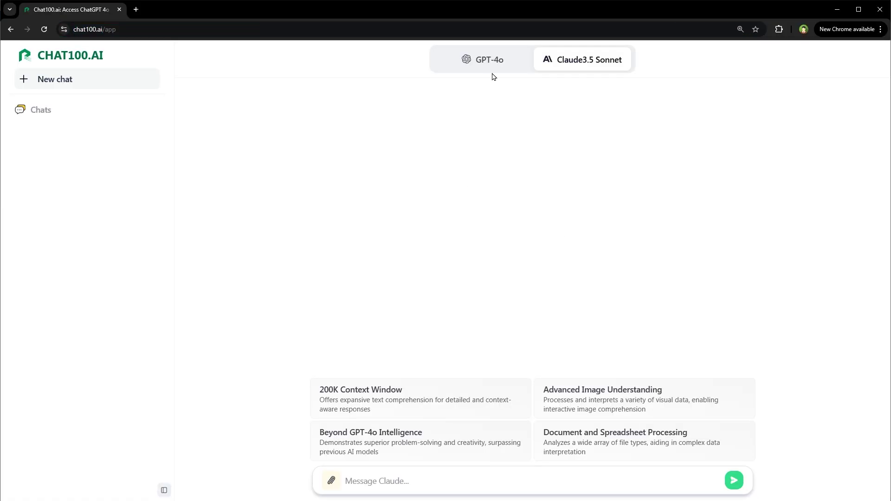
- Ask Chat100.ai's GPT-4o to explain JavaScript let and const
left_click(491, 67)
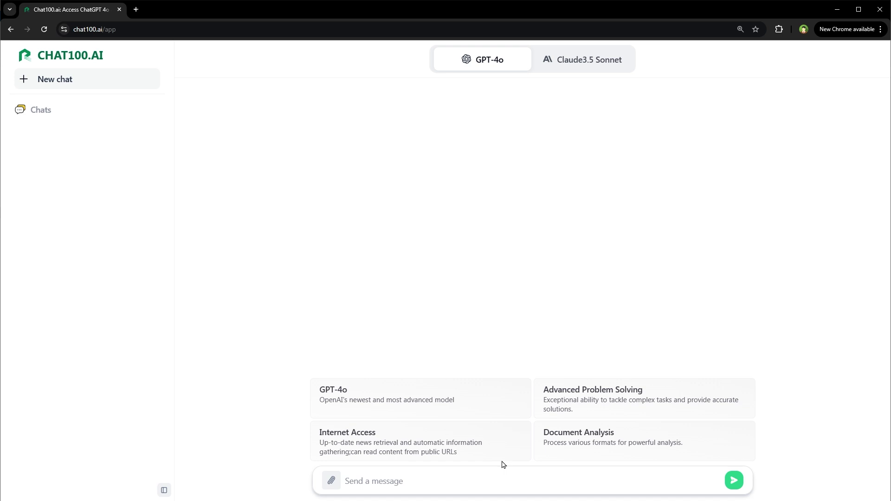
left_click(496, 479)
type("explain let and const in javascript")
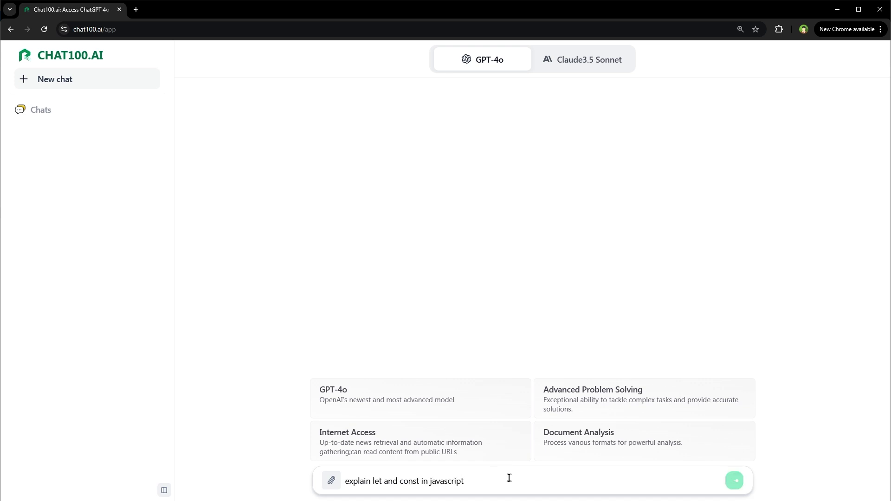
key("Return")
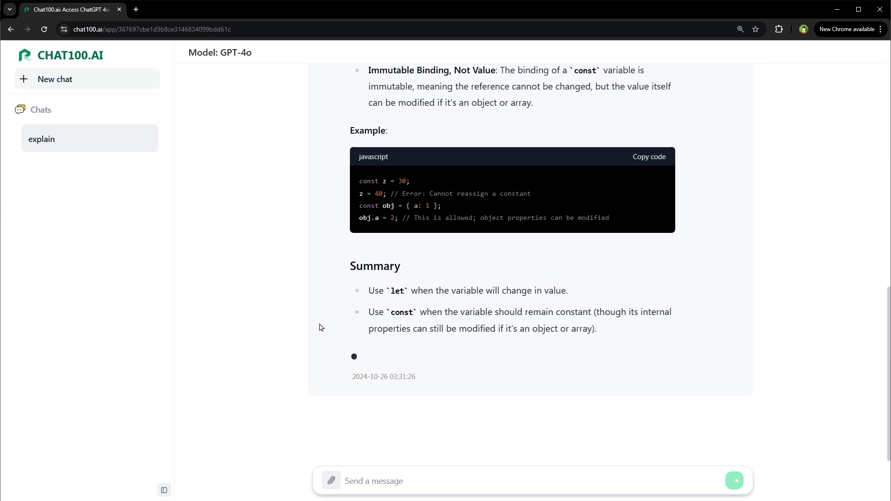
scroll(303, 298, "up", 6)
scroll(302, 298, "up", 3)
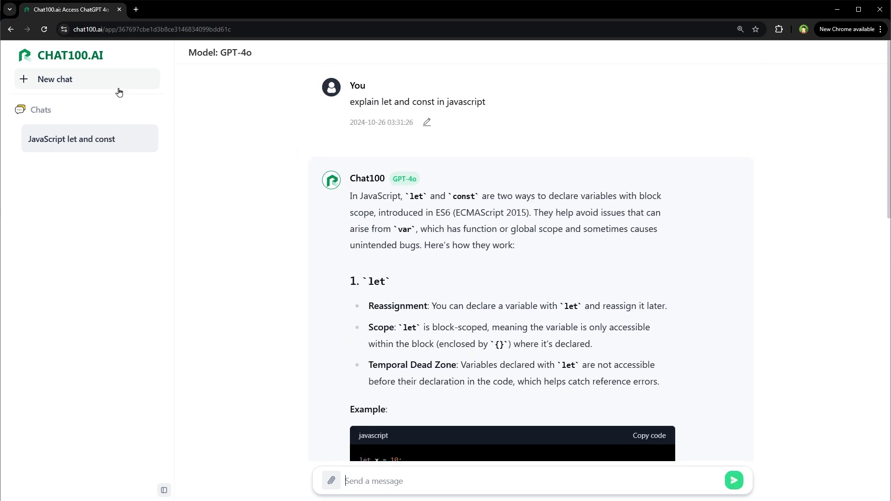
scroll(647, 282, "down", 2)
scroll(710, 288, "down", 6)
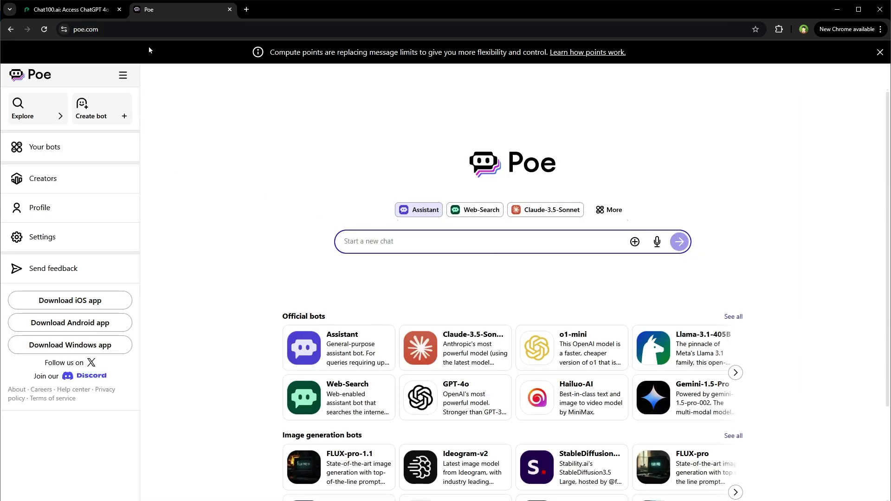
- Pick GPT-4o from Poe's bot list and send it the JavaScript async/await question
left_click(156, 31)
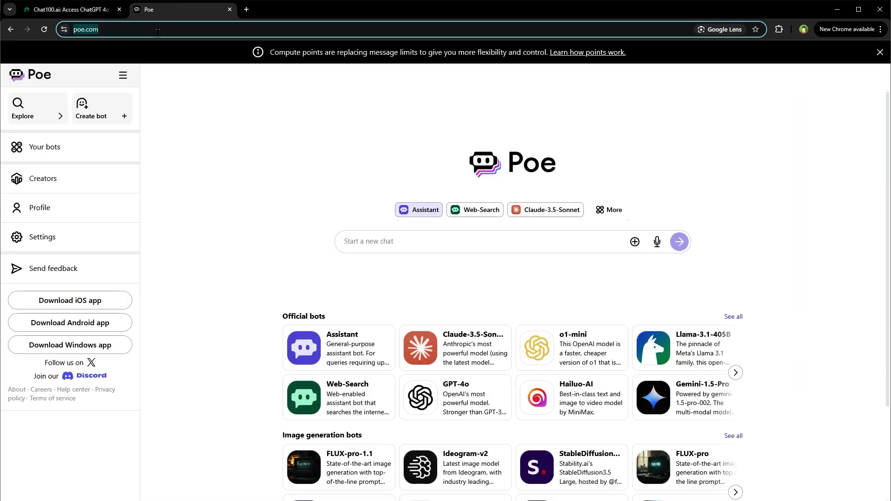
left_click(606, 212)
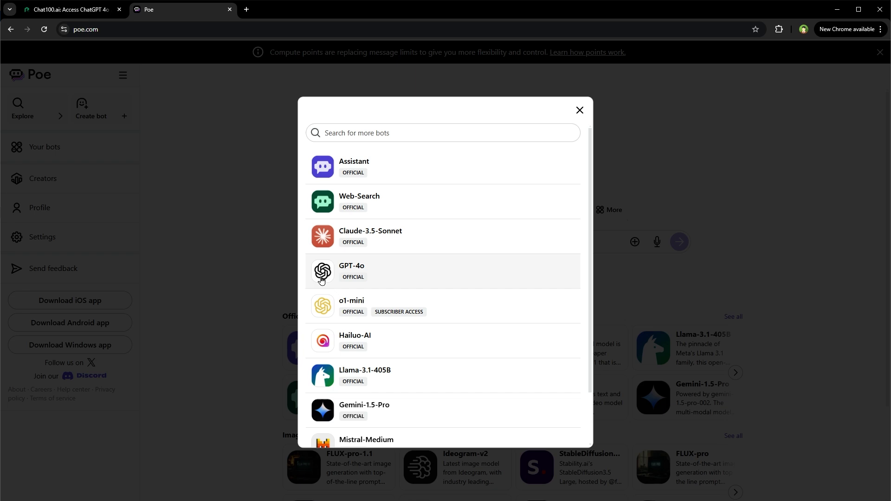
left_click(384, 276)
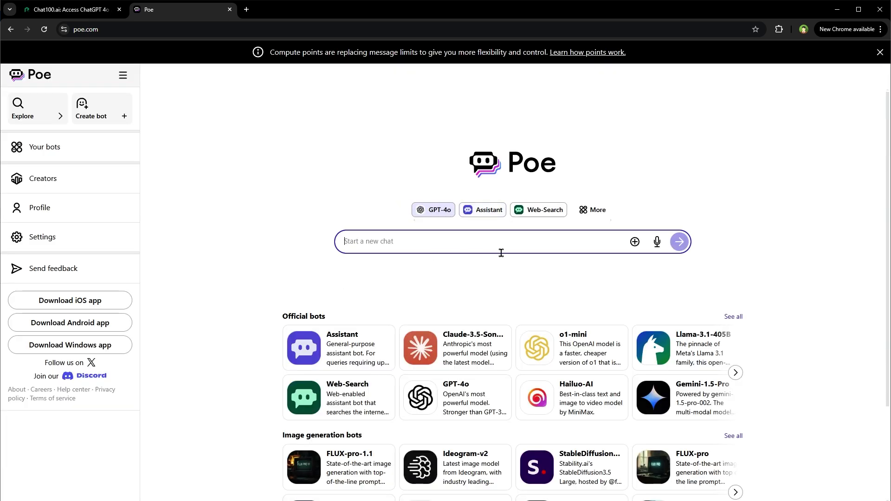
type("explain async await in javascript")
left_click(679, 242)
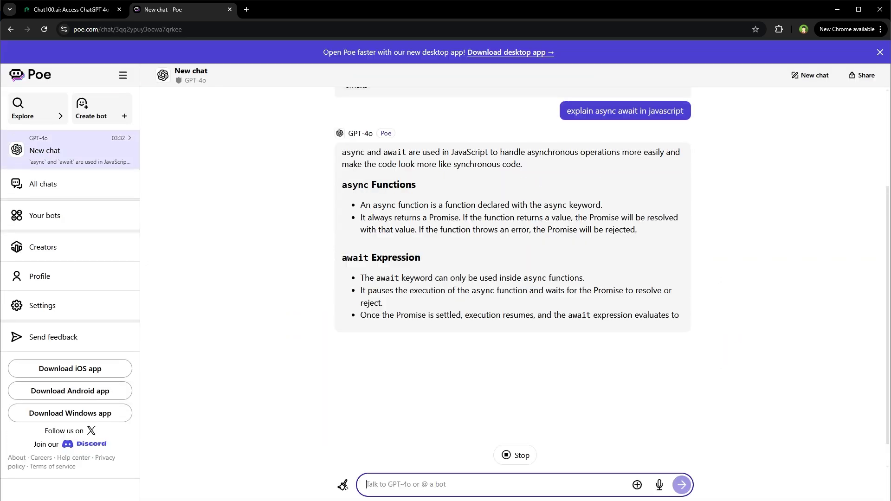
scroll(577, 263, "up", 10)
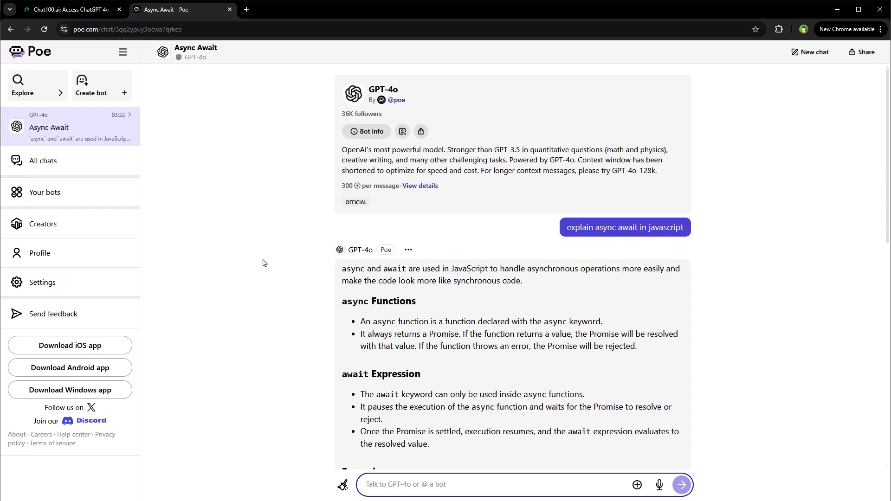
scroll(637, 278, "down", 3)
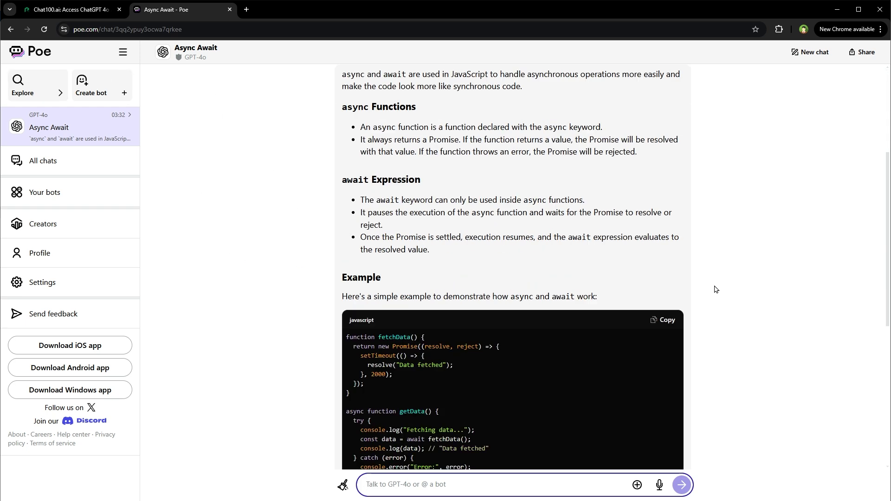
scroll(728, 290, "down", 5)
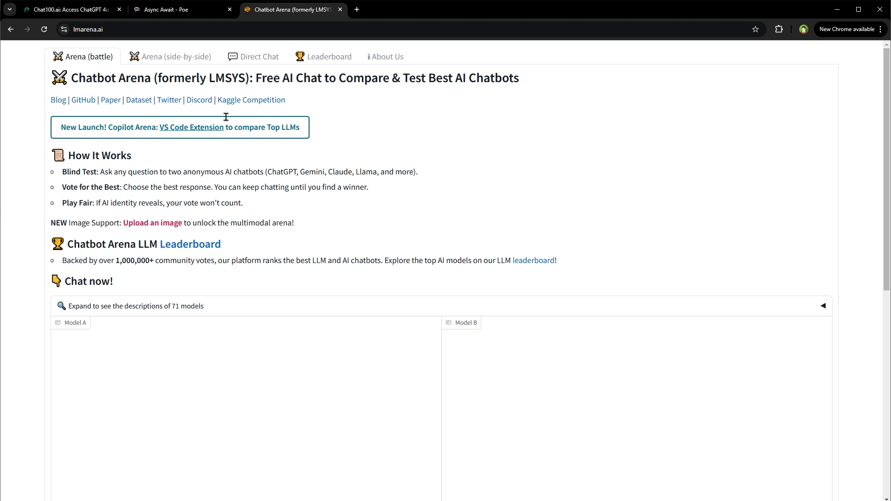
- Switch to LMArena's side-by-side tab and browse Model A's list, chatgpt-4o-latest selected
left_click(185, 60)
scroll(722, 235, "down", 2)
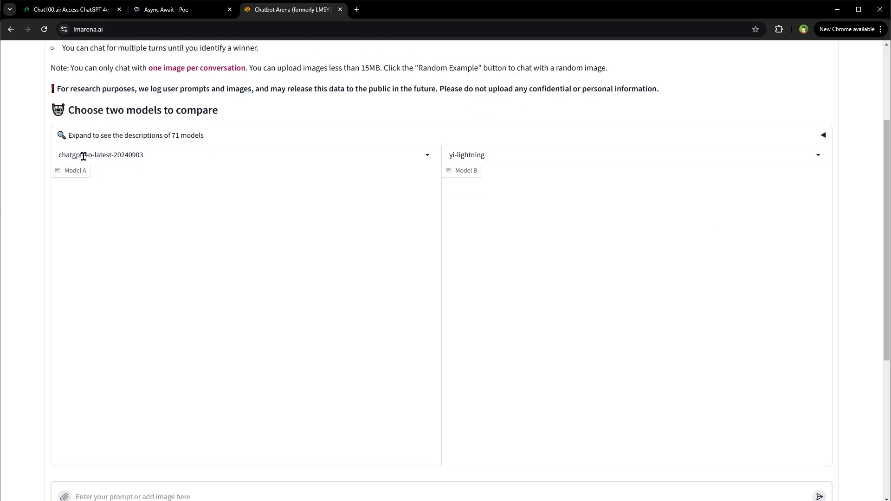
left_click(278, 157)
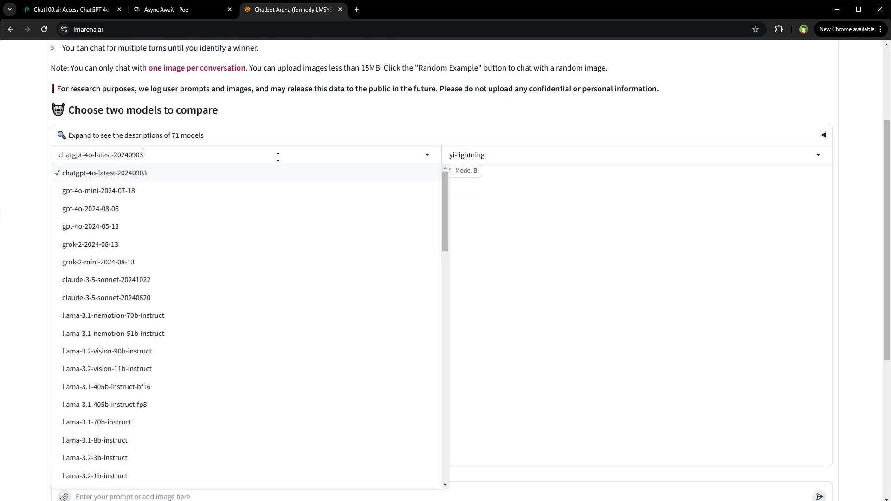
scroll(325, 239, "up", 2)
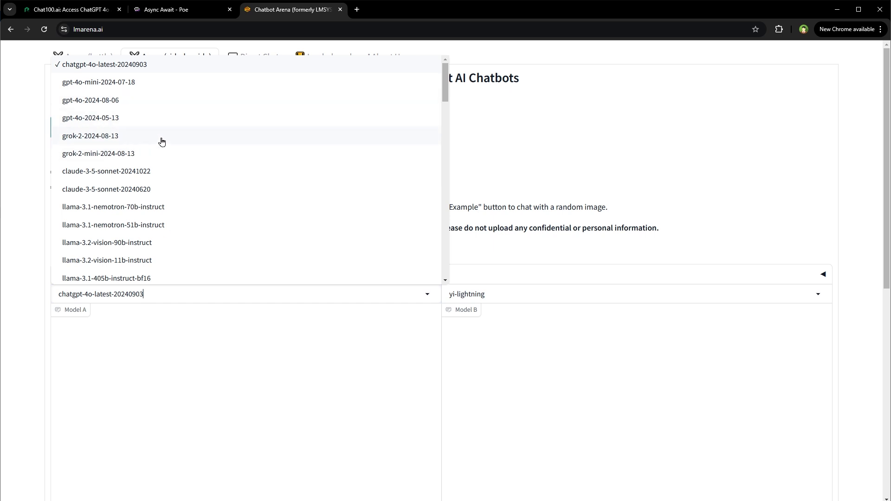
scroll(294, 229, "down", 5)
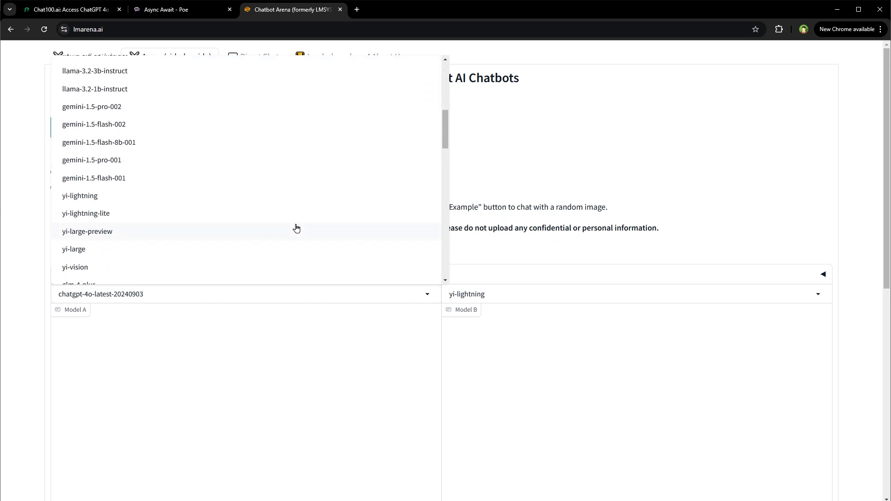
scroll(296, 229, "down", 4)
scroll(296, 228, "down", 5)
scroll(295, 228, "down", 2)
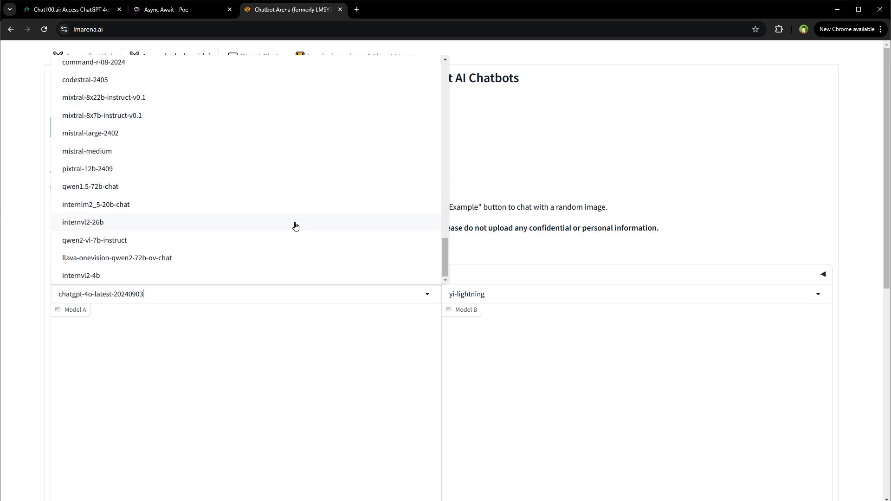
scroll(295, 226, "up", 15)
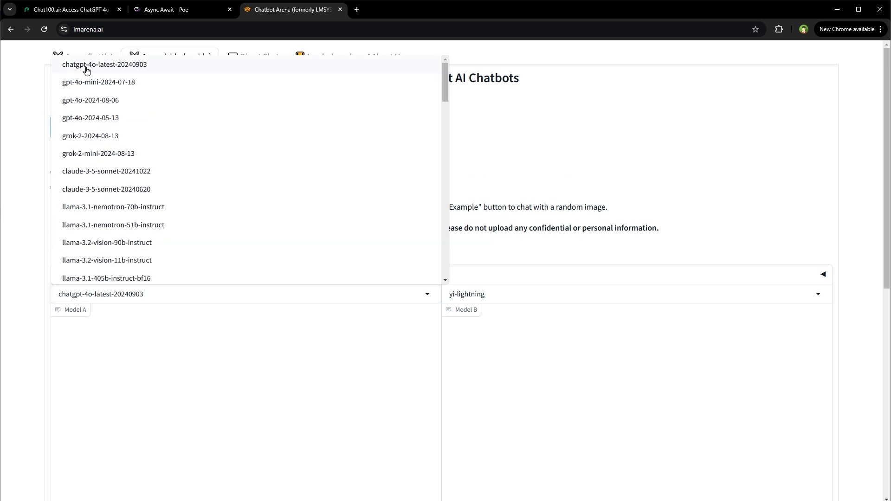
- Keep chatgpt-4o-latest-20240903 as Model A and set Model B to gpt-4o-mini-2024-07-18
left_click(120, 65)
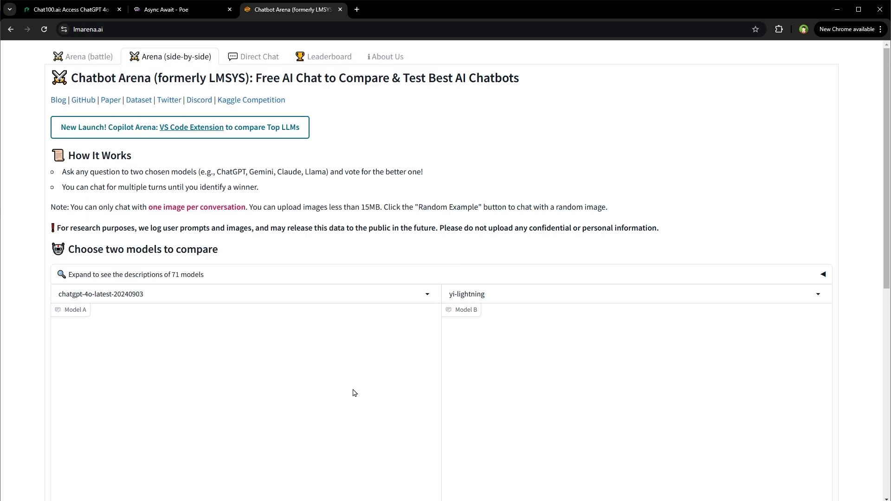
left_click(607, 293)
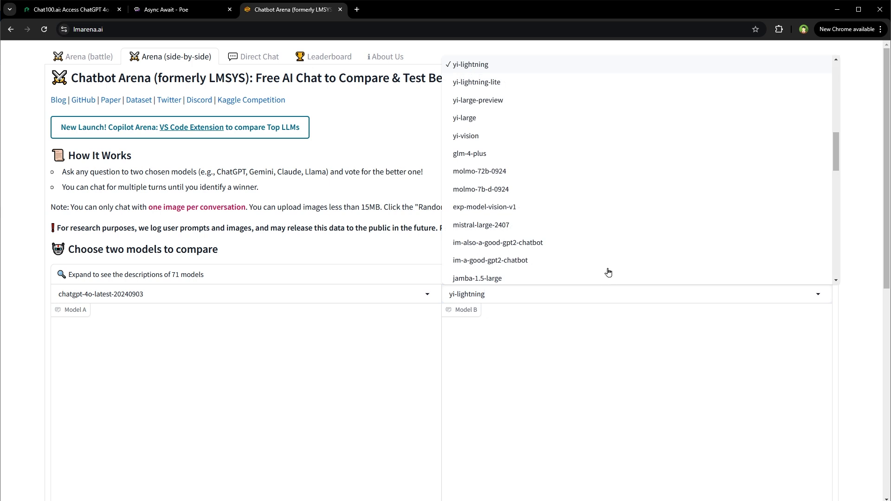
scroll(621, 208, "up", 1)
scroll(621, 207, "up", 5)
scroll(621, 207, "up", 2)
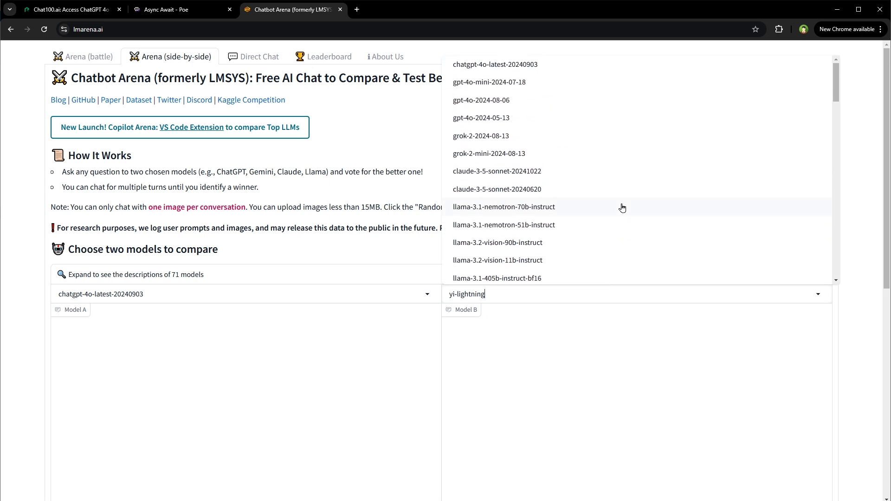
left_click(489, 82)
scroll(341, 350, "down", 3)
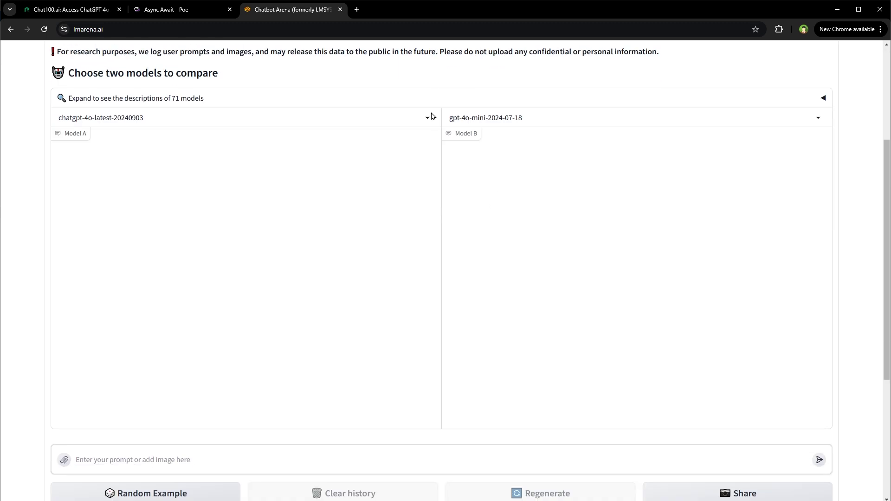
scroll(339, 390, "down", 2)
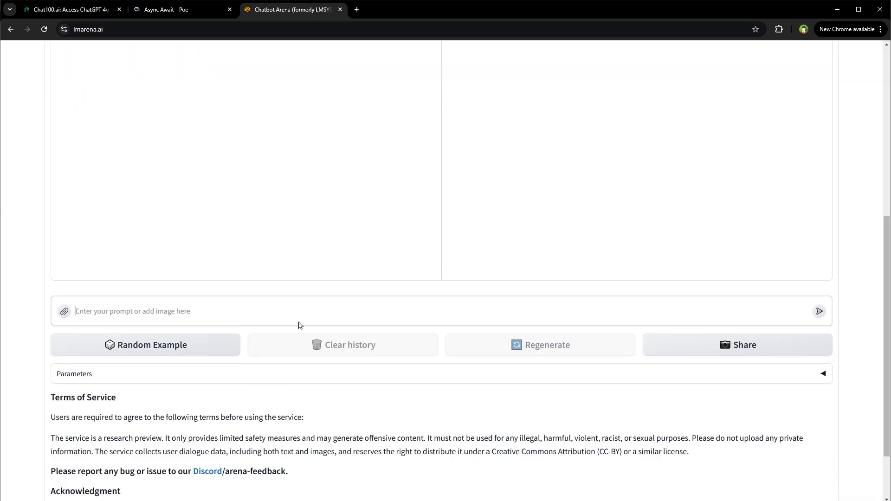
type("explain async")
- Send the "explain ajax" prompt to both models and read their answers
left_click(820, 311)
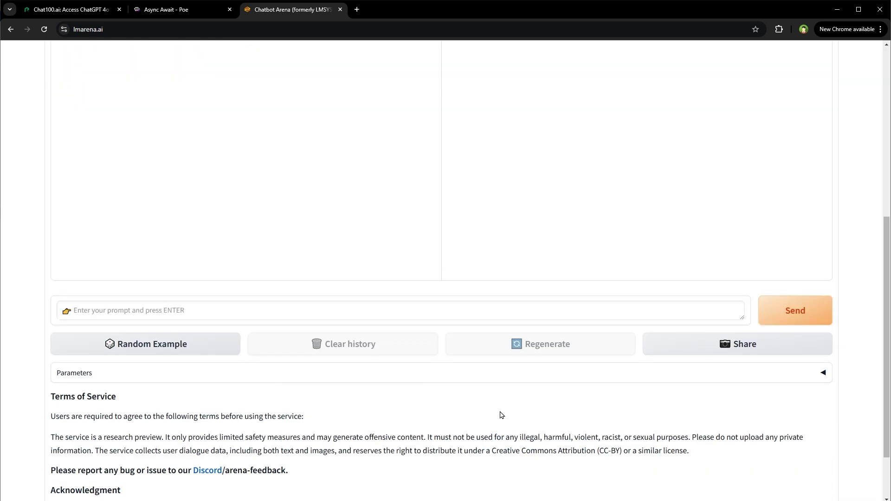
scroll(499, 406, "up", 2)
scroll(499, 391, "up", 2)
scroll(501, 394, "down", 2)
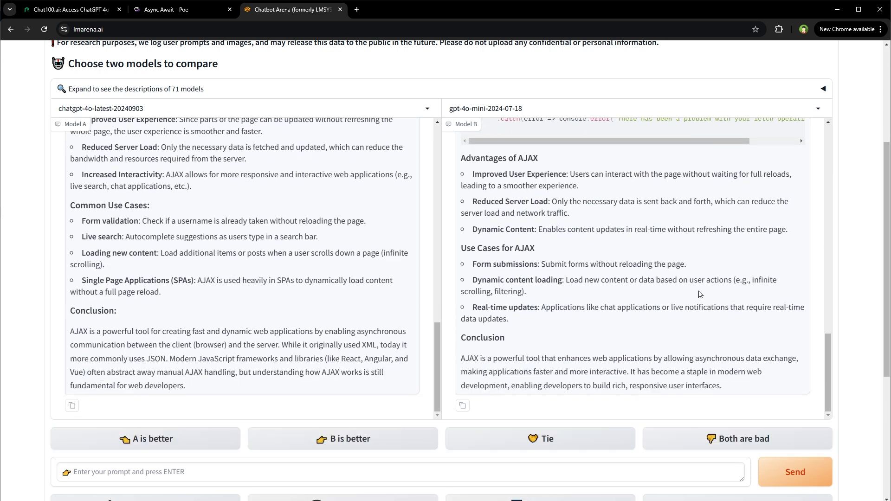
scroll(257, 270, "down", 2)
scroll(48, 353, "up", 5)
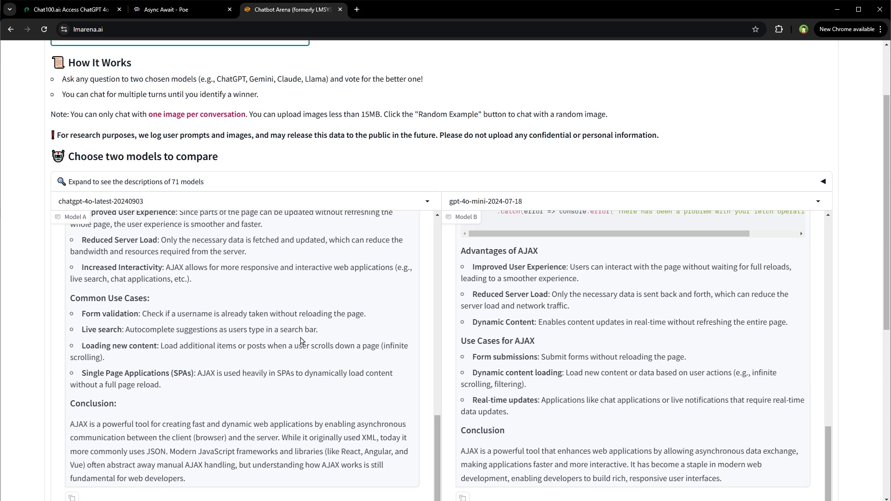
scroll(244, 348, "up", 5)
scroll(244, 347, "up", 5)
scroll(670, 393, "up", 5)
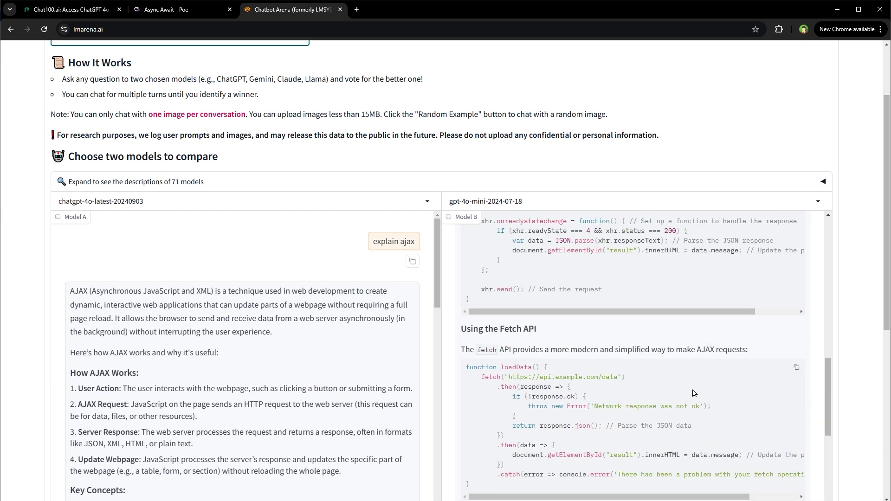
scroll(670, 393, "up", 5)
scroll(689, 396, "up", 5)
scroll(655, 200, "down", 2)
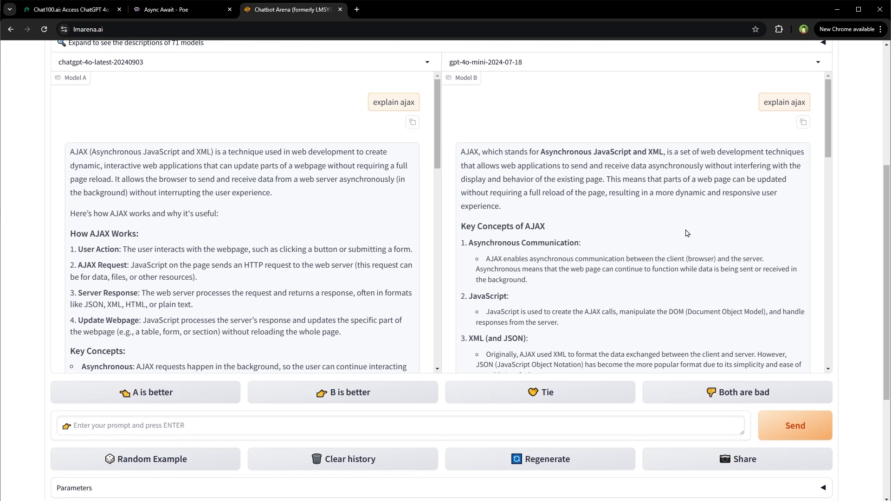
scroll(686, 237, "down", 3)
scroll(687, 237, "down", 3)
scroll(686, 236, "down", 3)
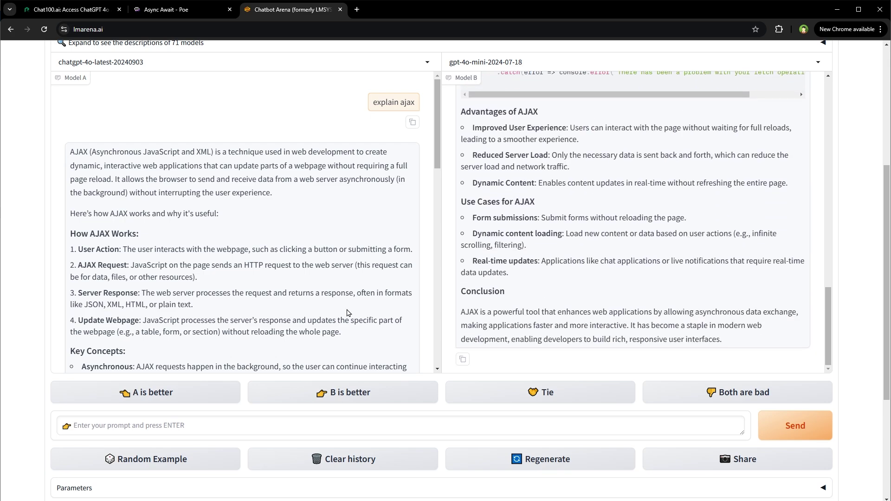
scroll(293, 226, "down", 3)
scroll(297, 223, "down", 5)
scroll(297, 223, "down", 3)
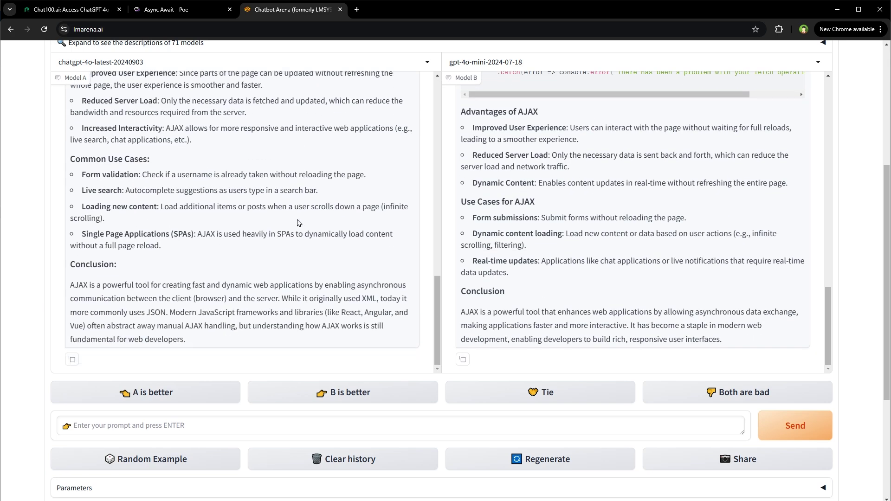
scroll(298, 223, "up", 4)
scroll(298, 222, "up", 8)
scroll(653, 300, "up", 5)
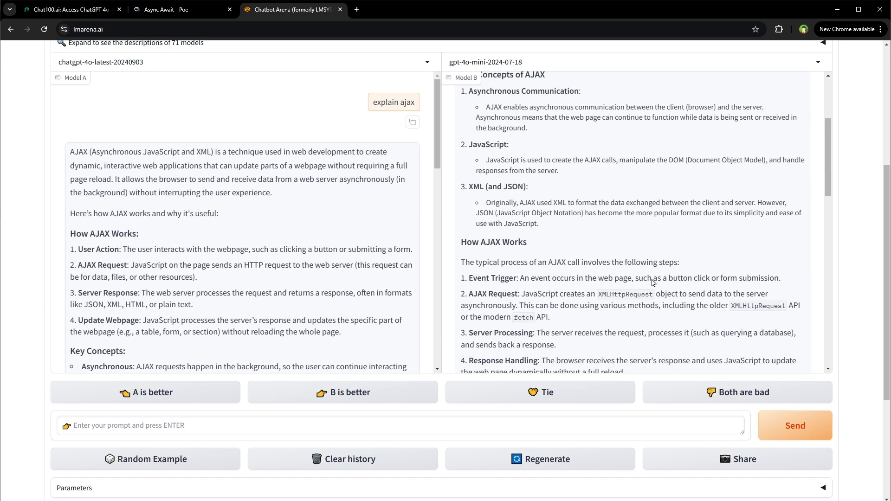
scroll(653, 300, "up", 4)
scroll(853, 357, "up", 3)
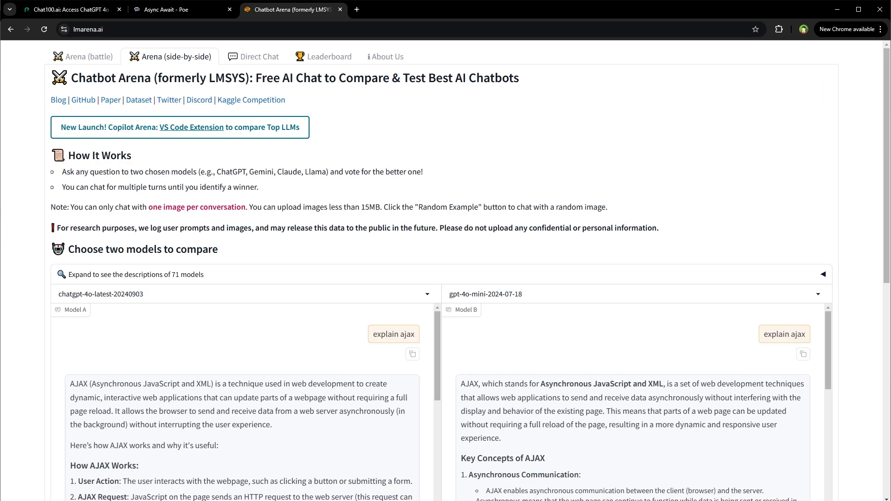